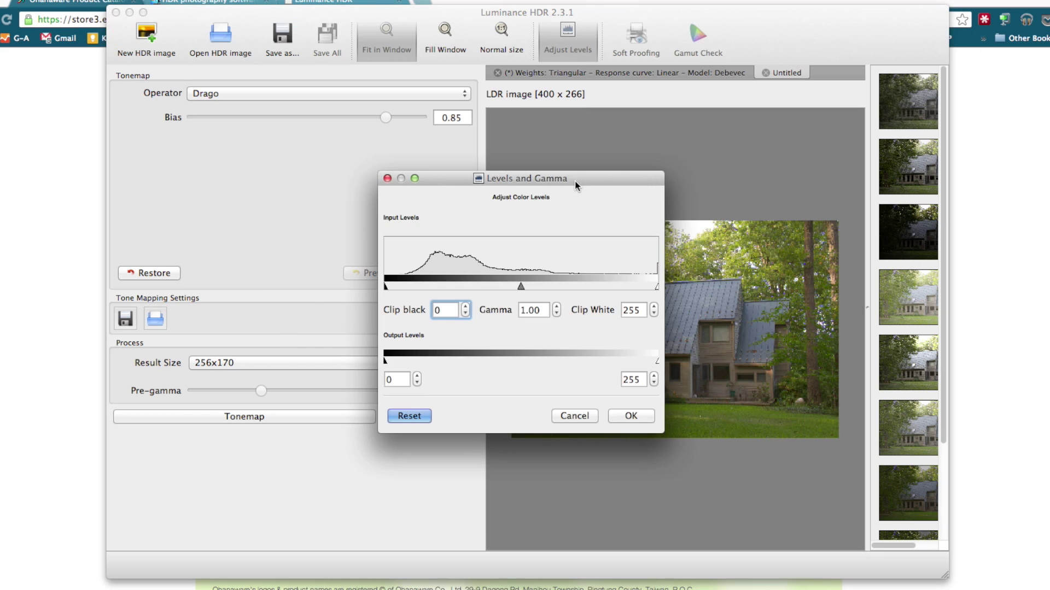
# - Move the Levels and Gamma dialog clear of the Drago-mapped house preview
pyautogui.moveTo(575, 180); pyautogui.dragTo(317, 107)
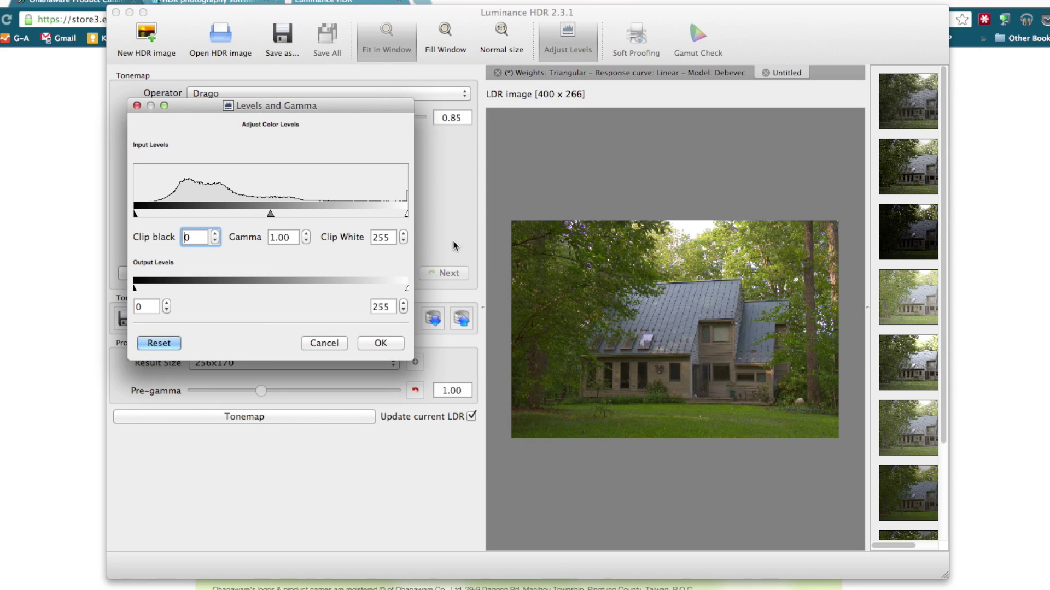
# - Drag the levels triangles to set clip black to 8 and clip white to 225
pyautogui.moveTo(407, 214); pyautogui.dragTo(357, 214)
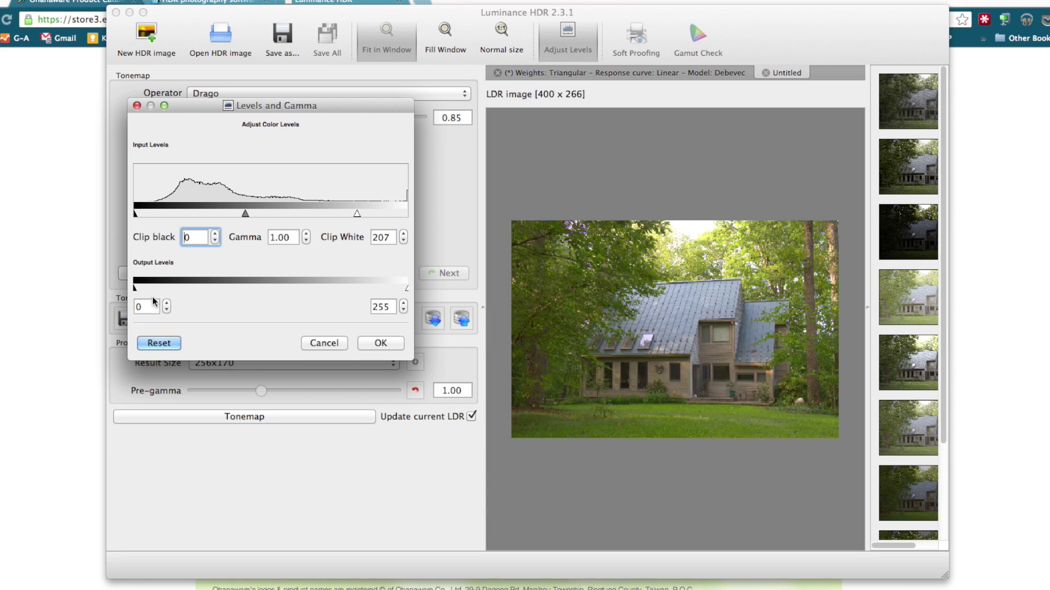
pyautogui.moveTo(137, 213)
pyautogui.mouseDown()
pyautogui.moveTo(152, 216)
pyautogui.moveTo(142, 215)
pyautogui.mouseUp()
pyautogui.moveTo(359, 217); pyautogui.dragTo(366, 215)
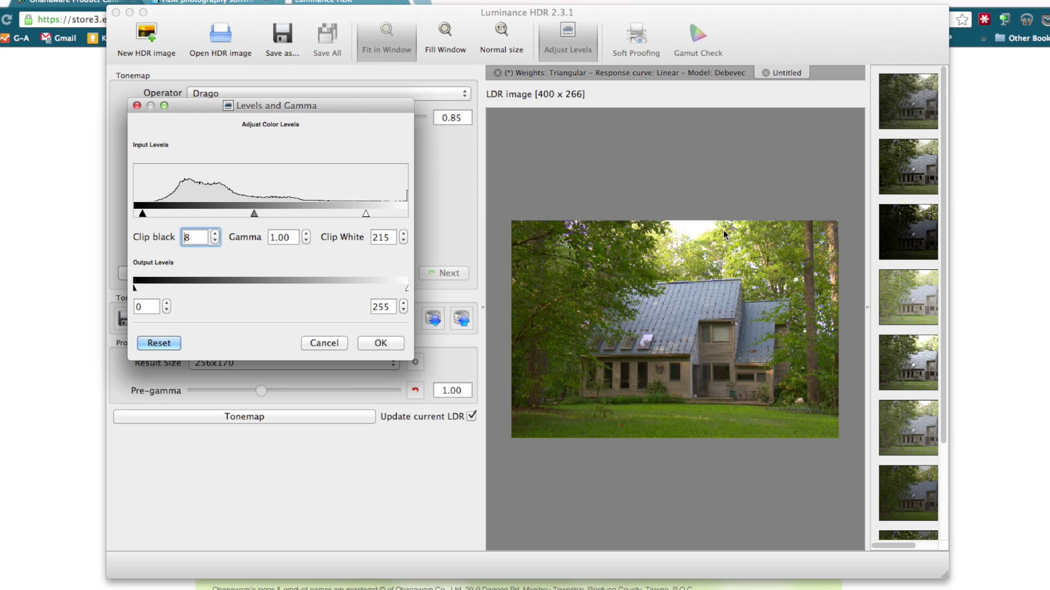
pyautogui.moveTo(366, 214); pyautogui.dragTo(377, 216)
# - Apply the levels, then switch to Ashikhmin with local contrast threshold 0.31 and Simple enabled
pyautogui.click(382, 344)
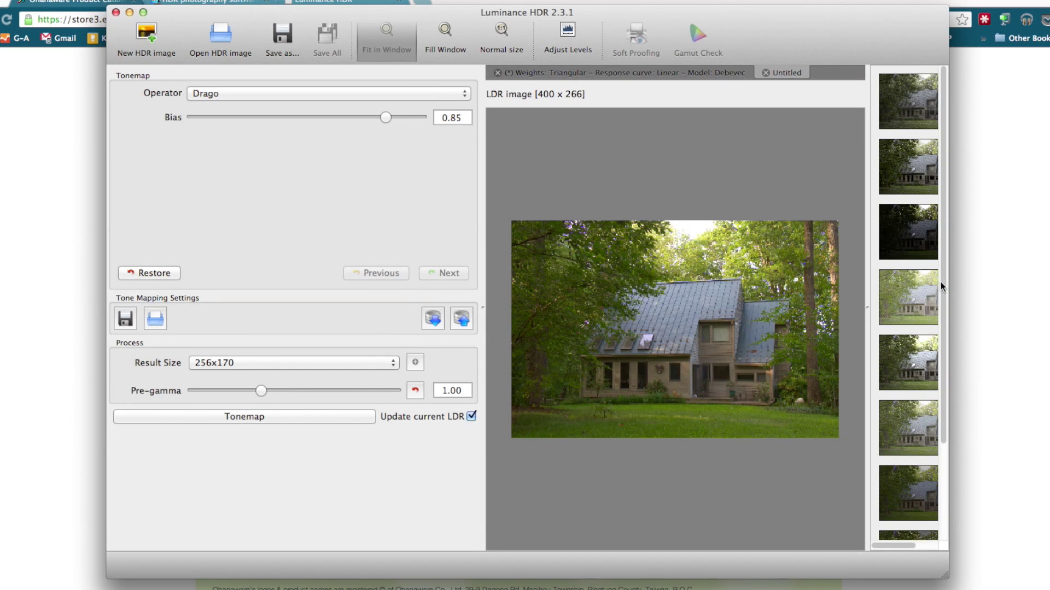
pyautogui.moveTo(944, 282); pyautogui.dragTo(946, 377)
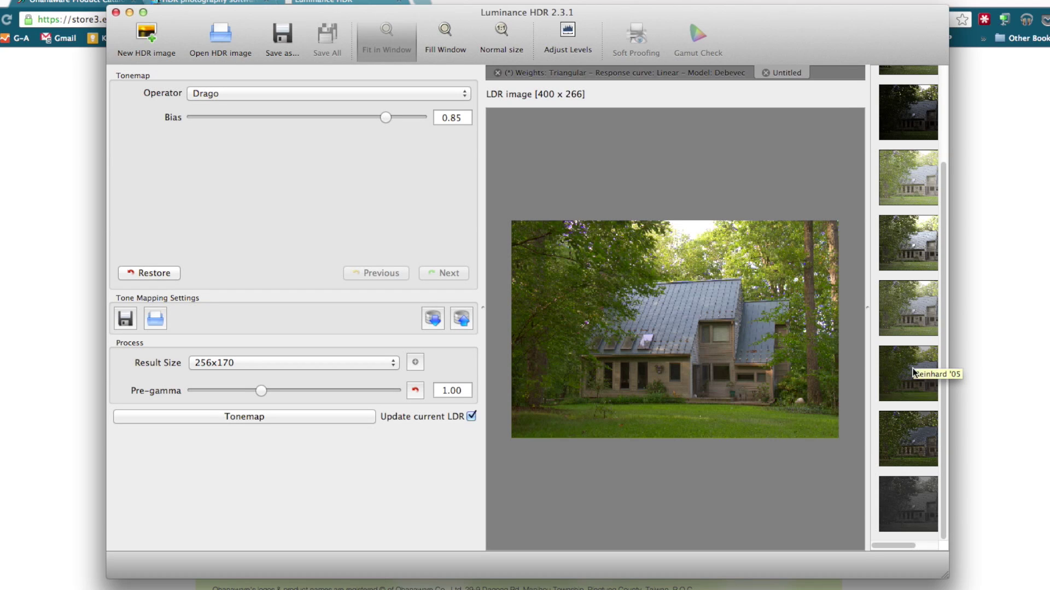
pyautogui.click(916, 447)
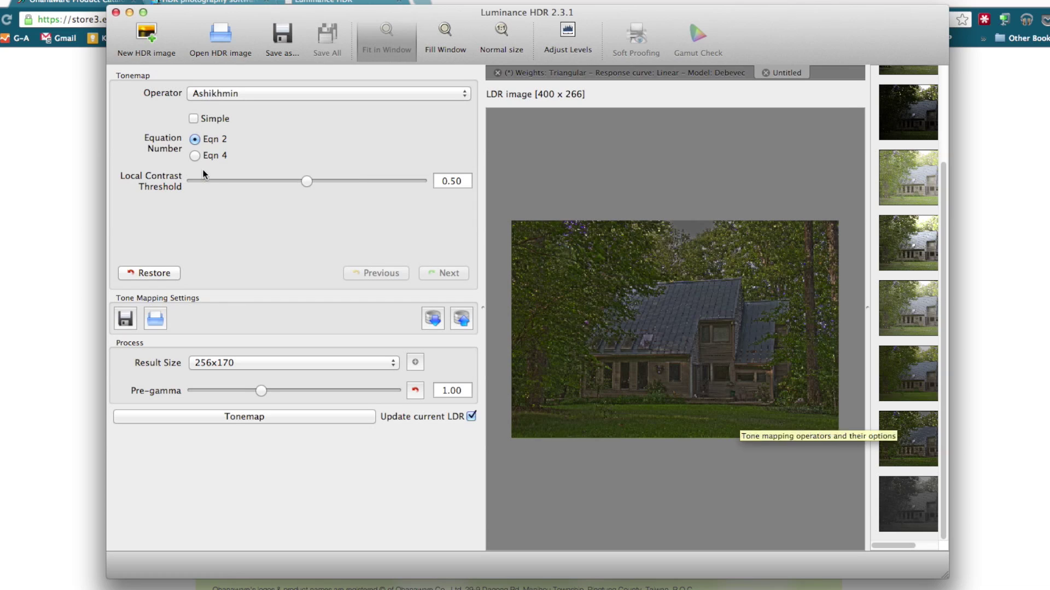
pyautogui.click(263, 181)
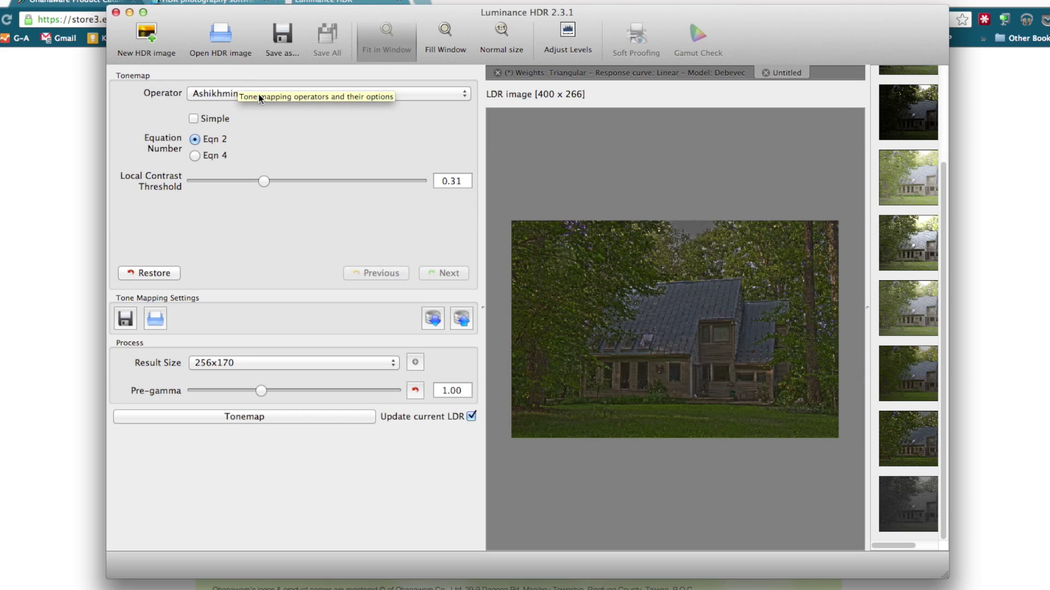
pyautogui.click(193, 119)
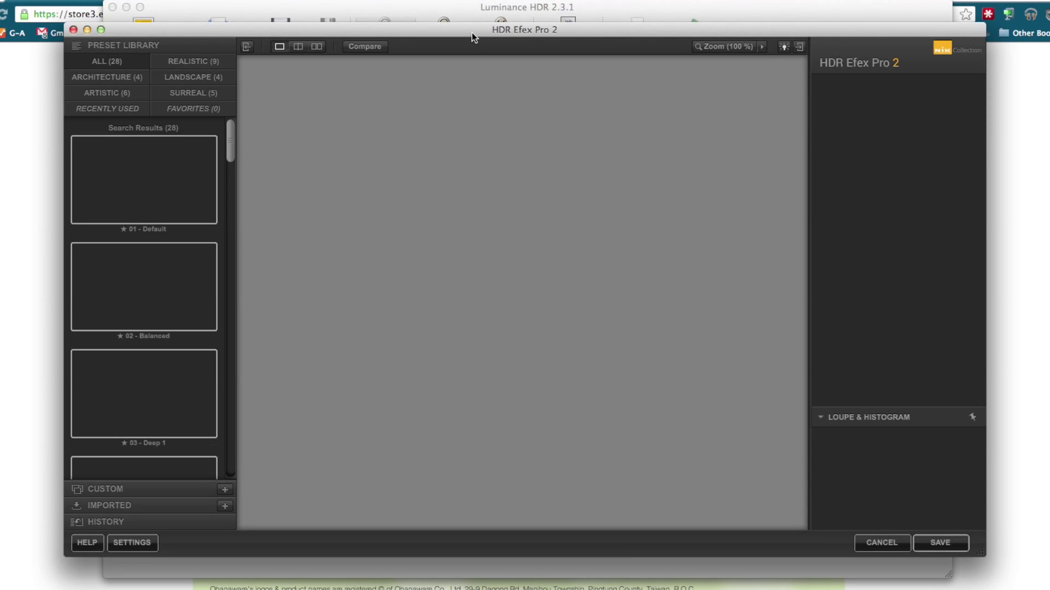
# - Bring the HDR Efex Pro 2 window to the front and nudge it into position
pyautogui.click(471, 37)
pyautogui.moveTo(470, 43); pyautogui.dragTo(465, 29)
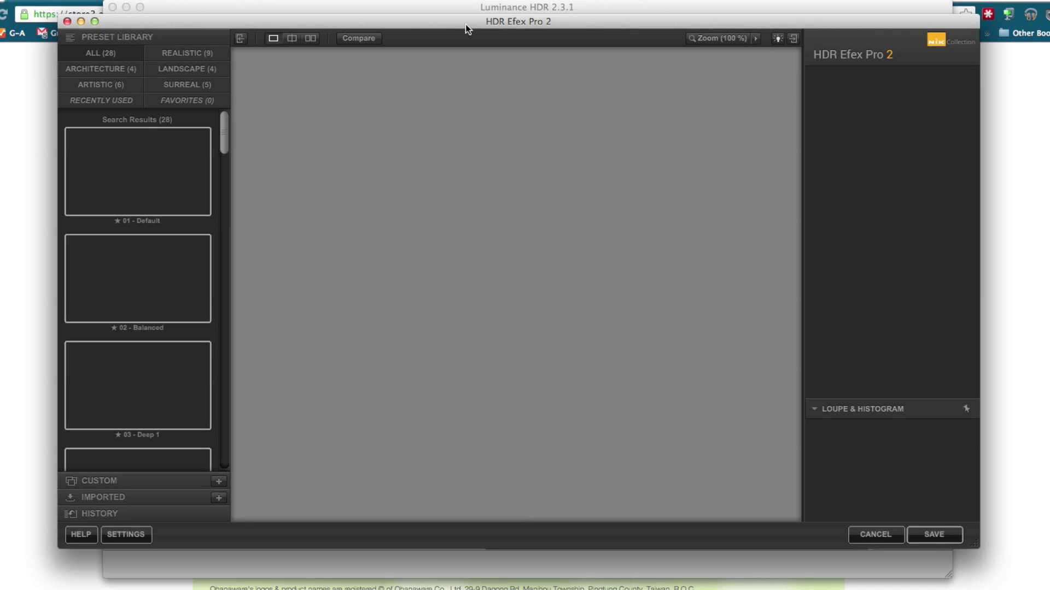
pyautogui.moveTo(465, 24); pyautogui.dragTo(465, 35)
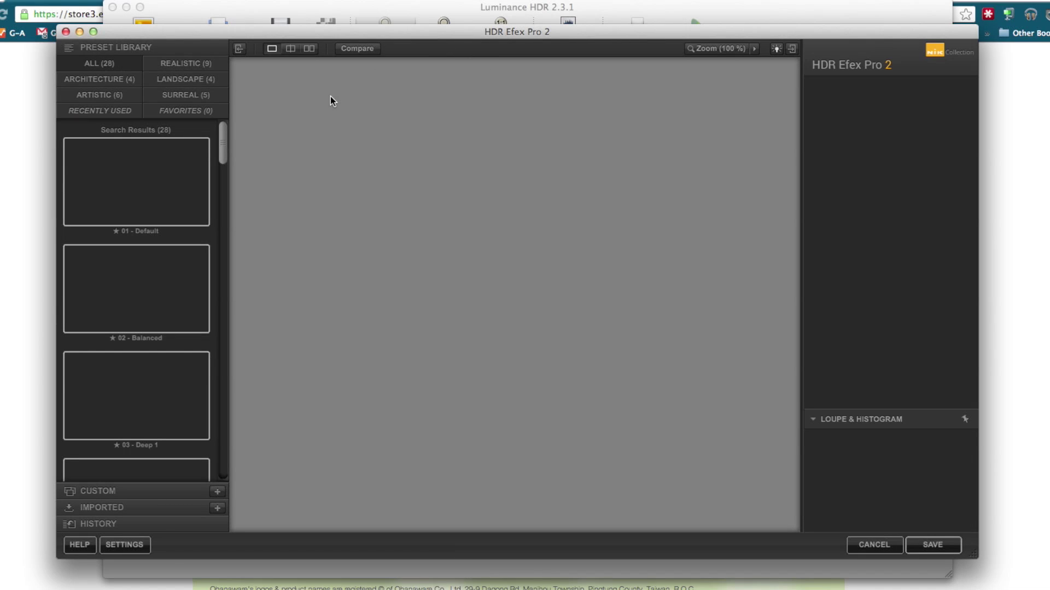
pyautogui.moveTo(212, 33); pyautogui.dragTo(205, 32)
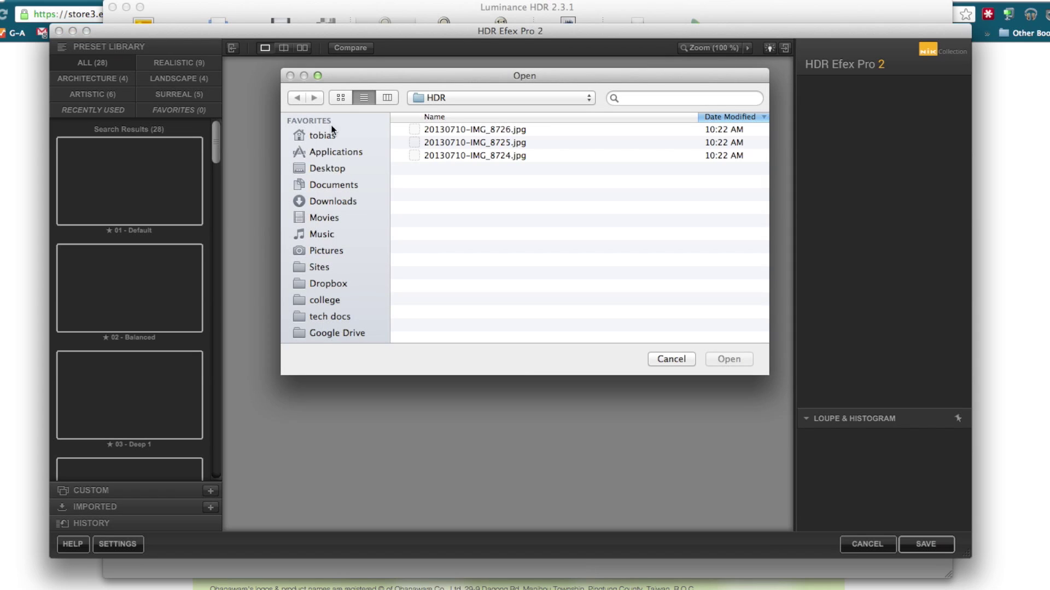
# - Select all three bracketed house JPEGs in the HDR folder and load them for merging
pyautogui.click(495, 131)
pyautogui.keyDown('shift'); pyautogui.click(492, 155); pyautogui.keyUp('shift')
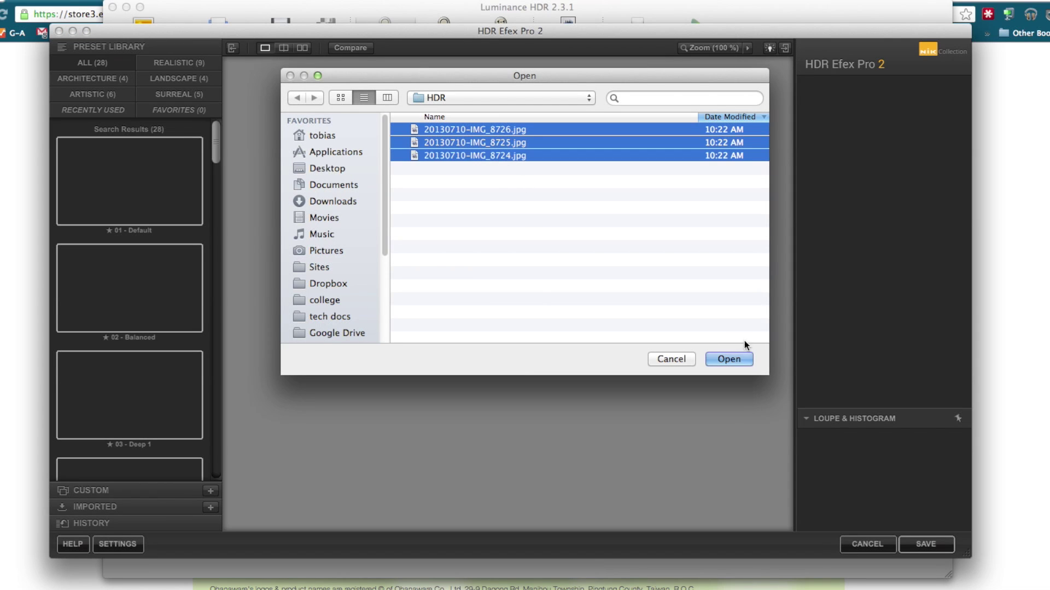
pyautogui.click(729, 360)
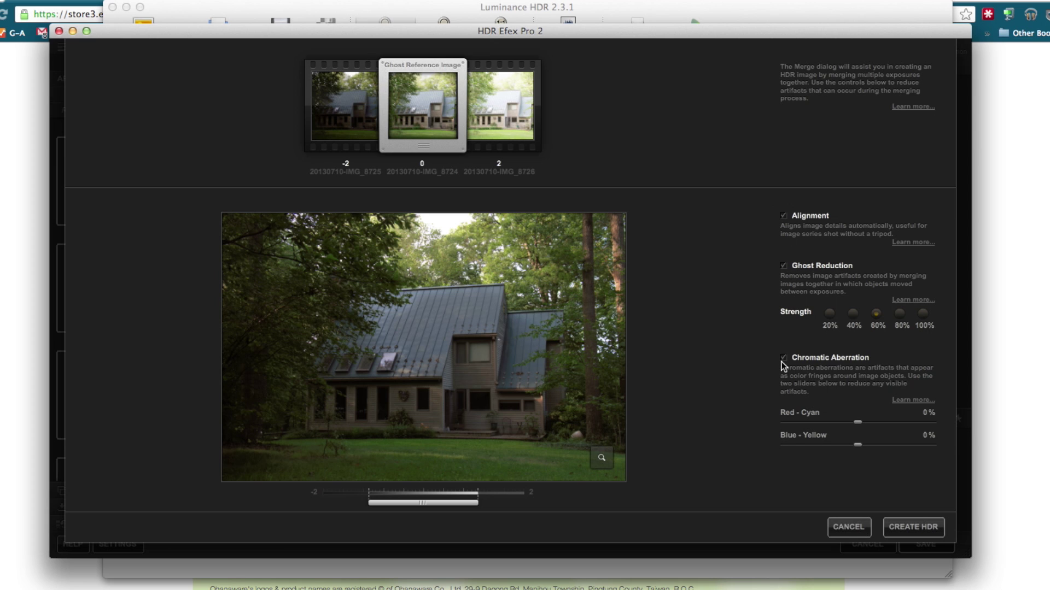
# - Set red-cyan chromatic aberration correction to 59.6% and create the HDR image
pyautogui.moveTo(857, 422); pyautogui.dragTo(883, 425)
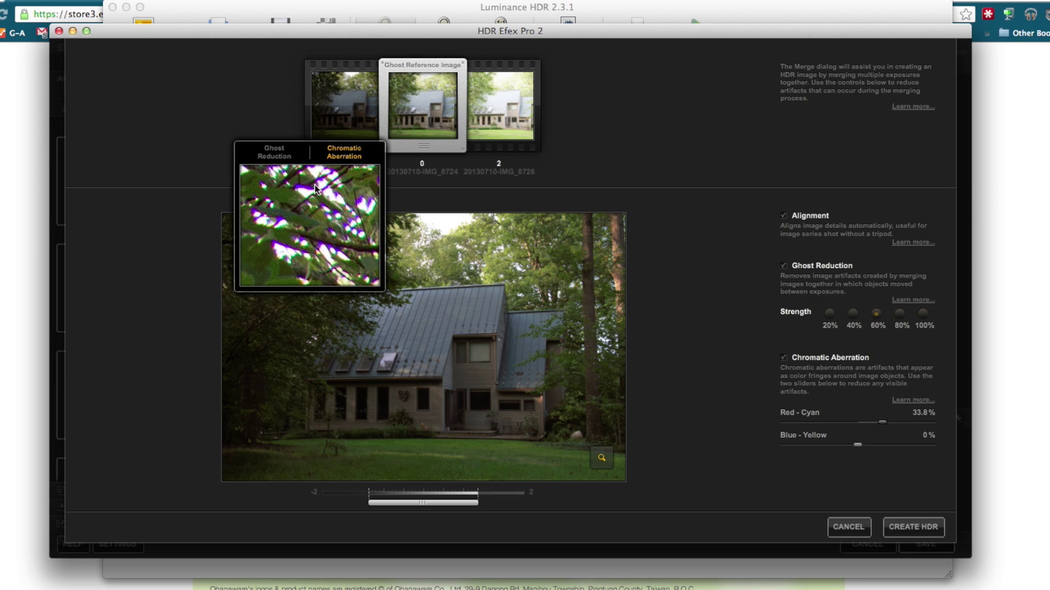
pyautogui.moveTo(895, 423); pyautogui.dragTo(901, 427)
pyautogui.click(921, 528)
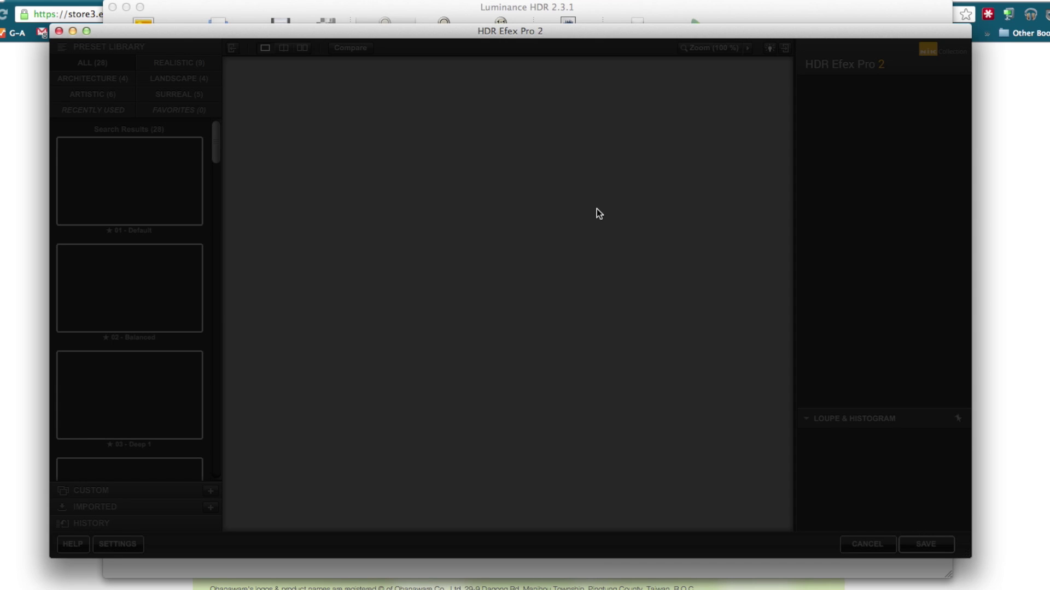
pyautogui.moveTo(565, 35); pyautogui.dragTo(573, 38)
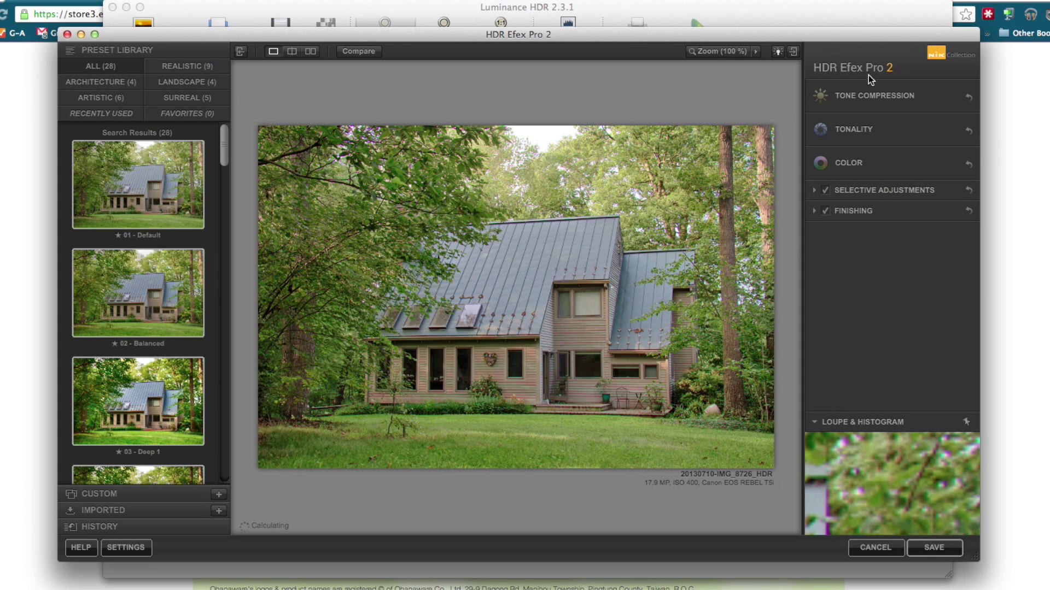
pyautogui.click(906, 96)
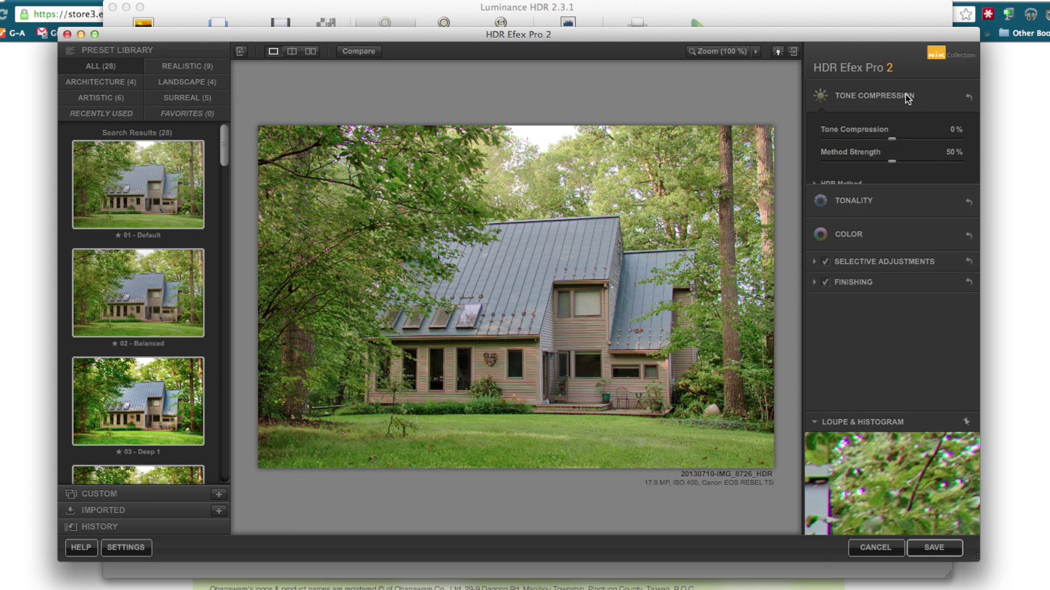
pyautogui.click(906, 95)
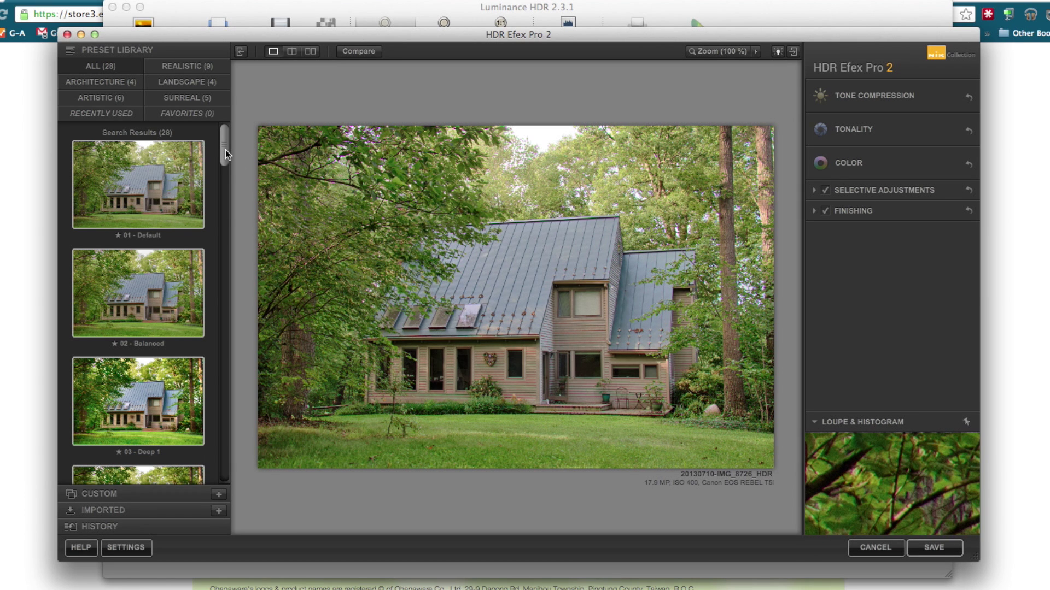
pyautogui.moveTo(224, 151); pyautogui.dragTo(220, 181)
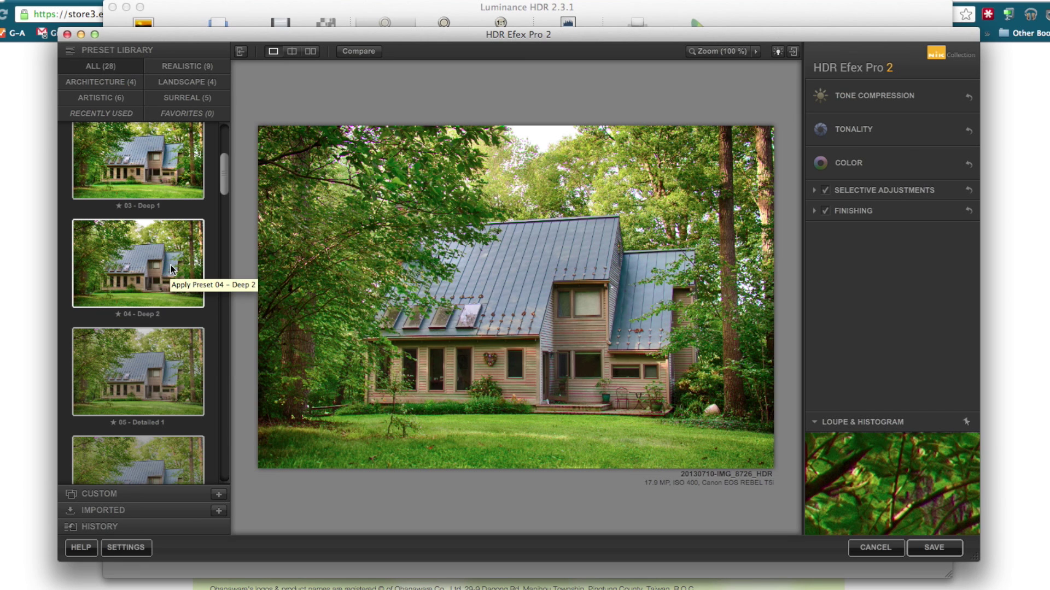
# - Try the Deep 2 preset, settle on the surreal Sinister preset, then switch to Chrome
pyautogui.click(171, 265)
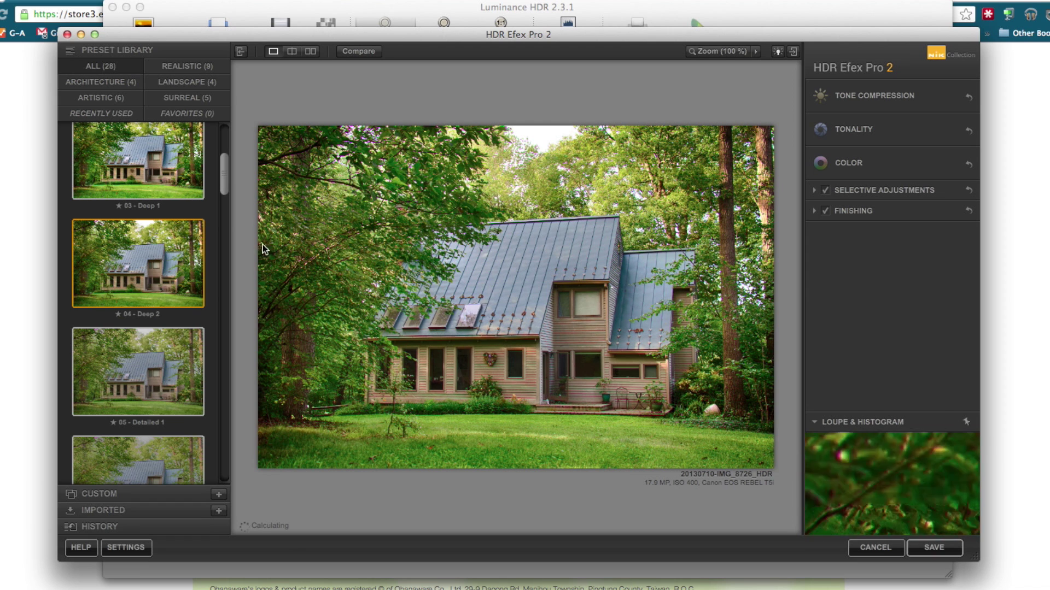
pyautogui.click(198, 102)
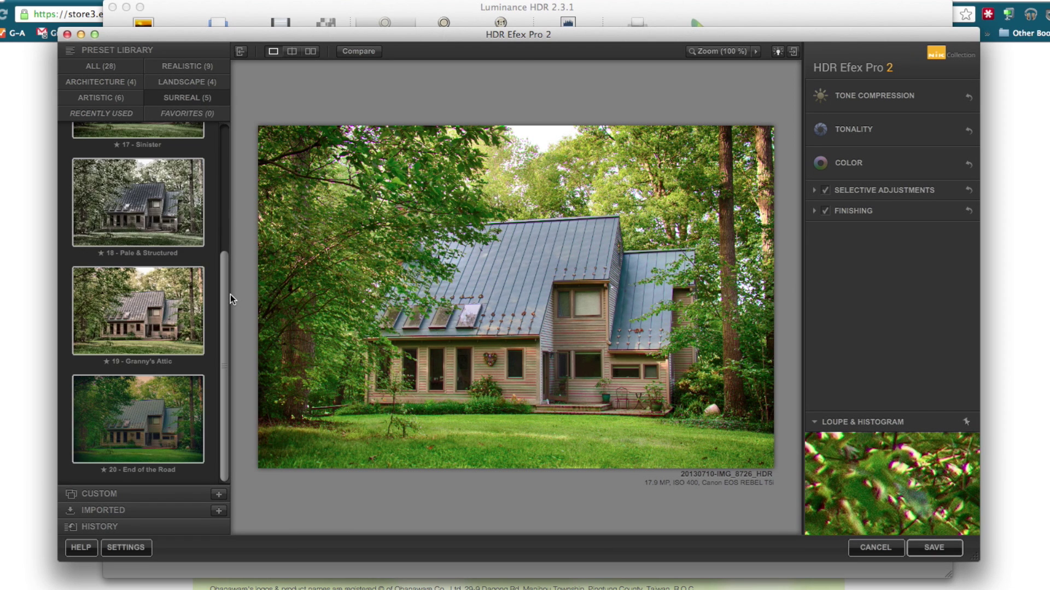
pyautogui.moveTo(225, 296); pyautogui.dragTo(225, 177)
pyautogui.click(166, 281)
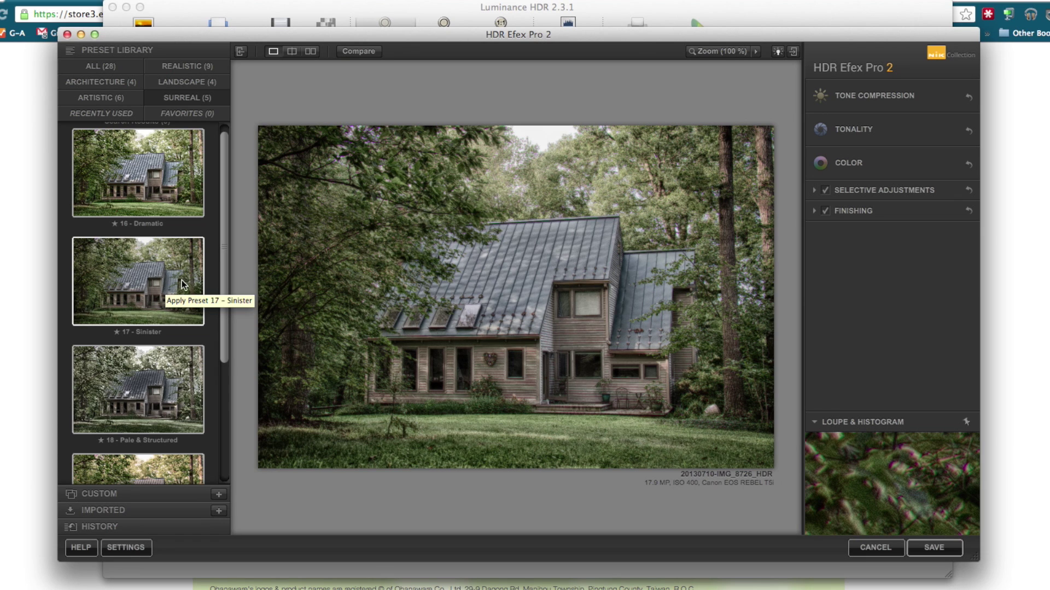
pyautogui.moveTo(225, 278); pyautogui.dragTo(224, 247)
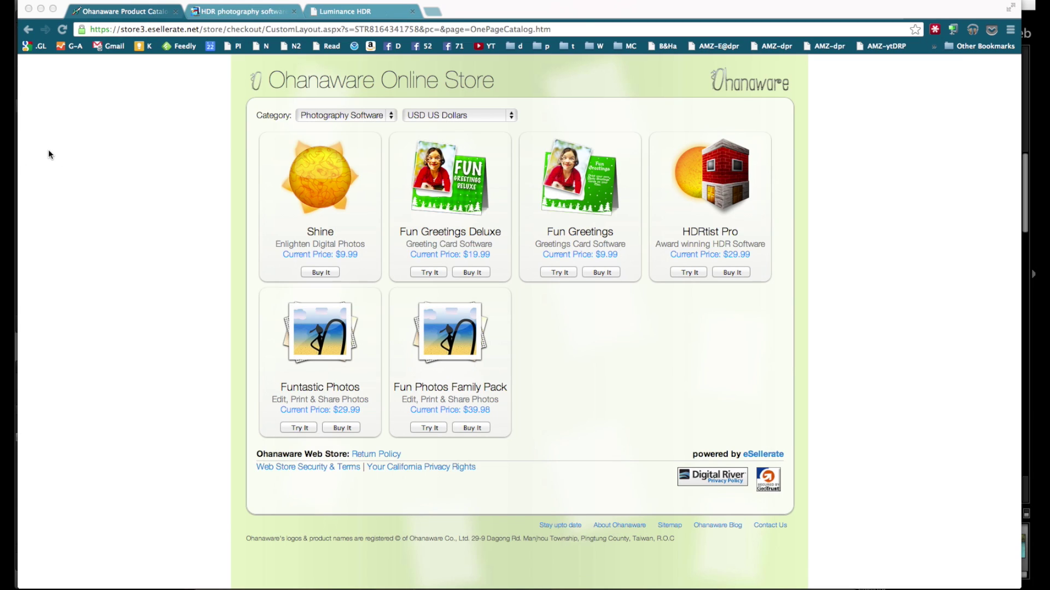
pyautogui.click(48, 154)
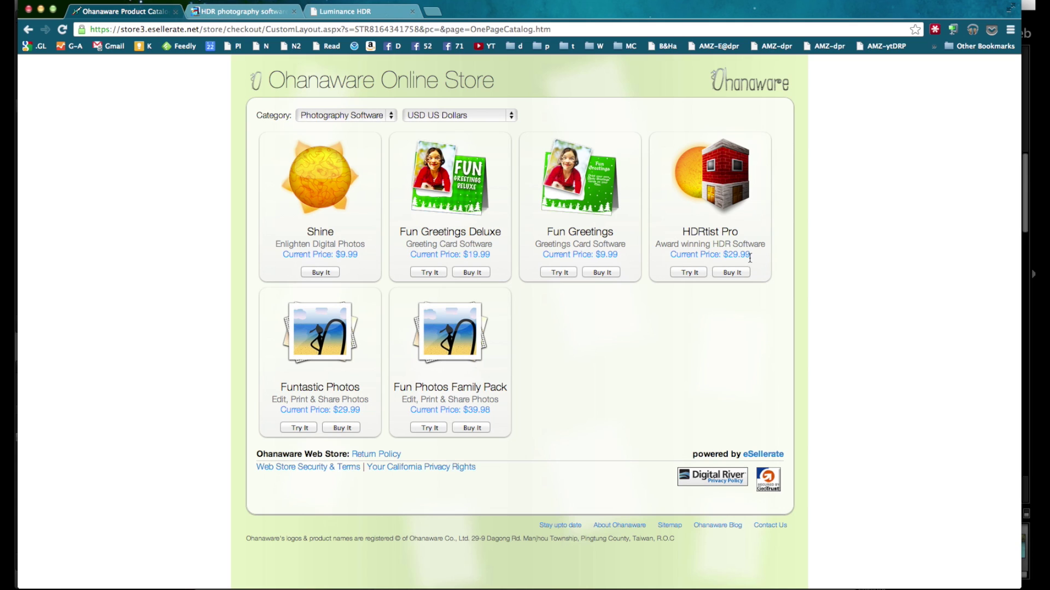
# - Review Photomatix Essentials pricing on hdrsoft.com, glance at Luminance HDR's page, then return to hdrsoft
pyautogui.click(224, 12)
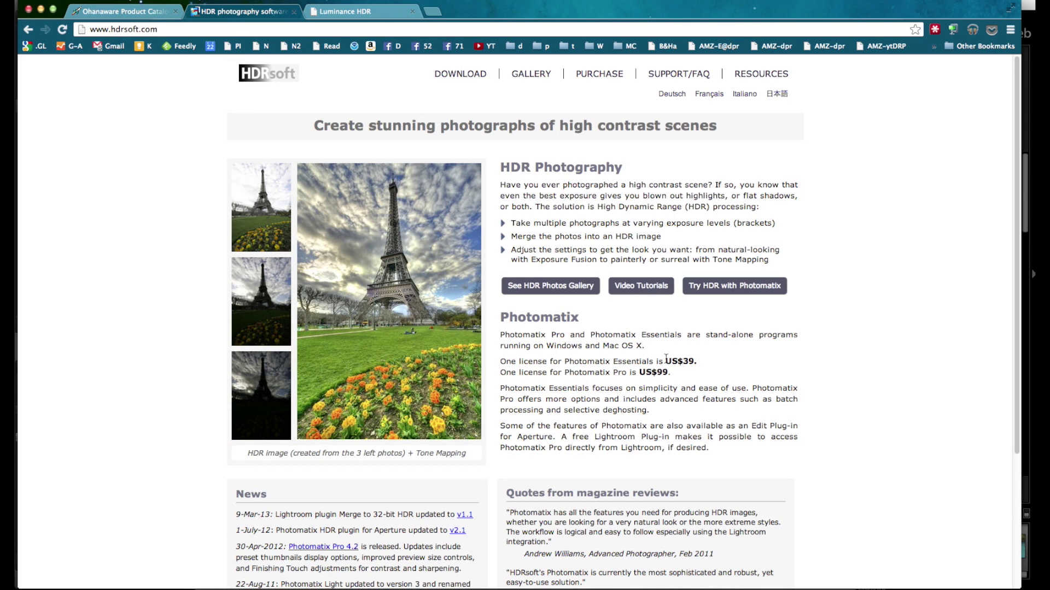
pyautogui.moveTo(564, 361); pyautogui.dragTo(647, 363)
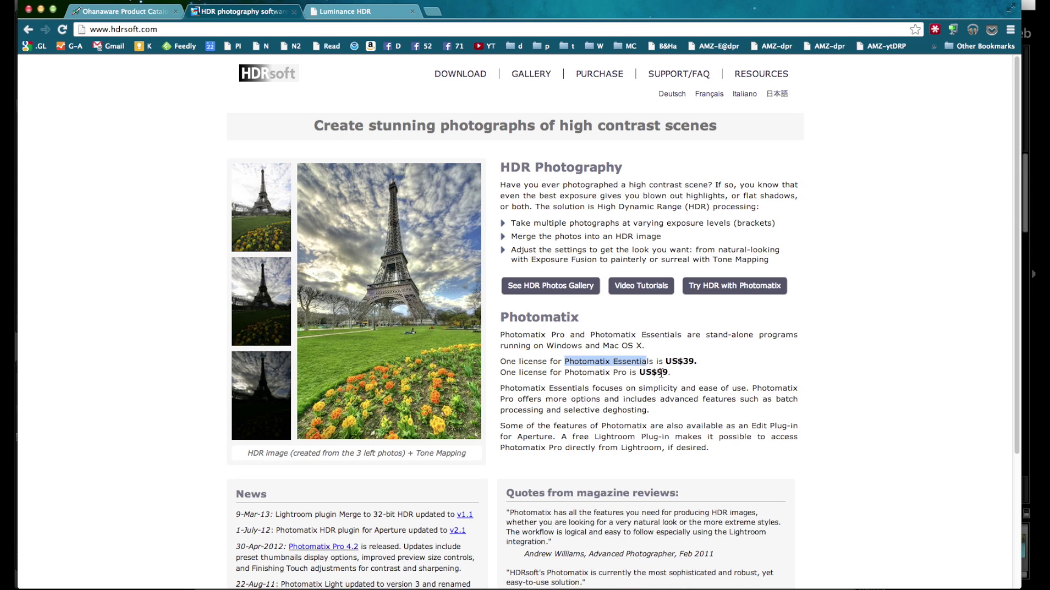
pyautogui.click(350, 13)
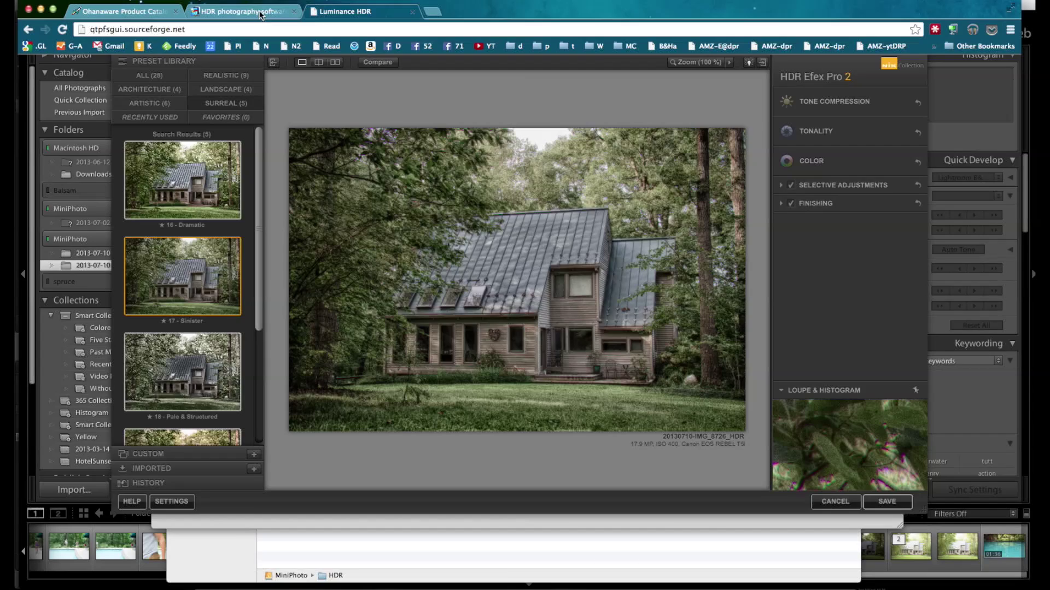
pyautogui.click(259, 14)
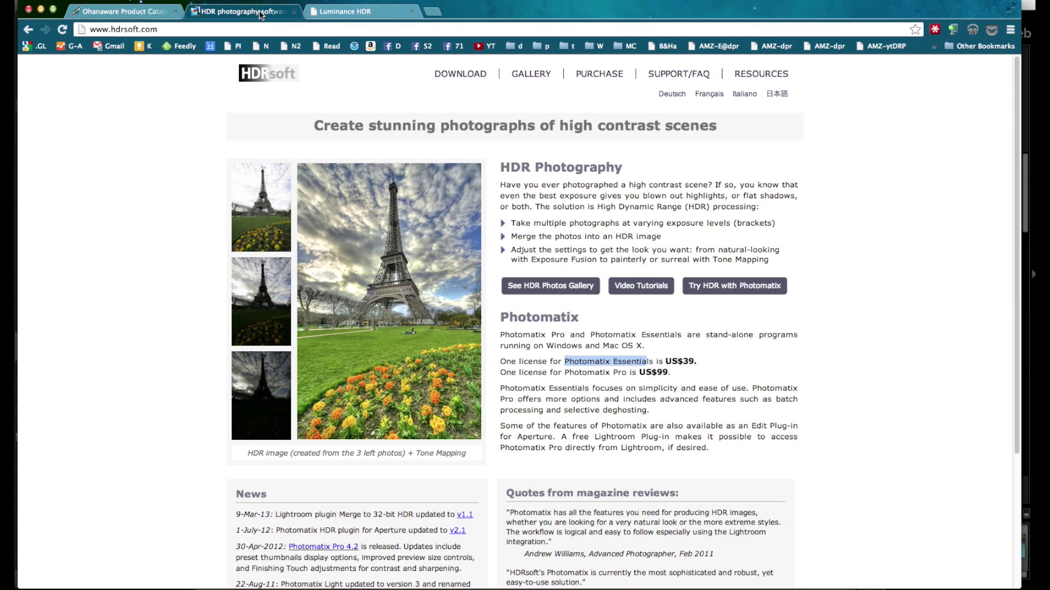